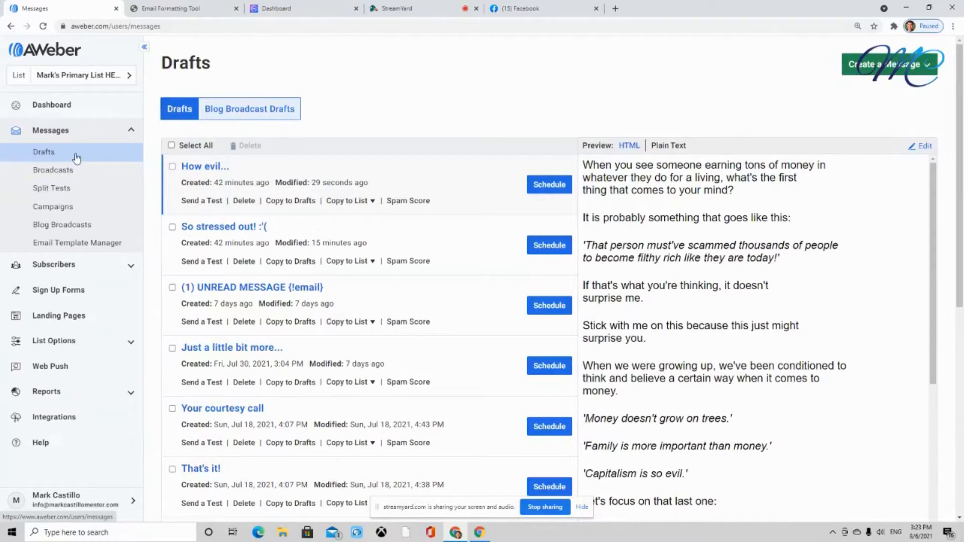
Open the "How evil..." draft and select the phrase "the kind of income that can give you the lifestyle"
click(209, 171)
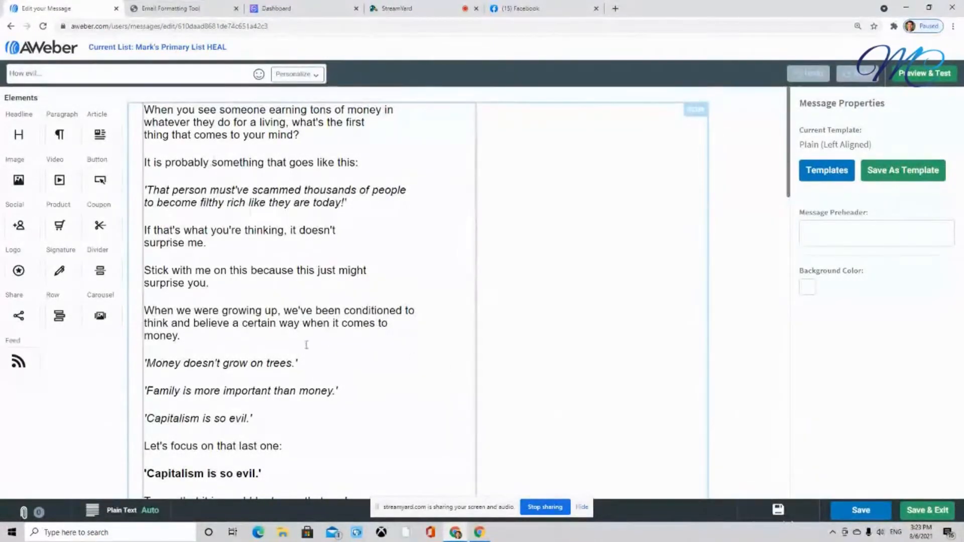
scroll(306, 345, down, 2)
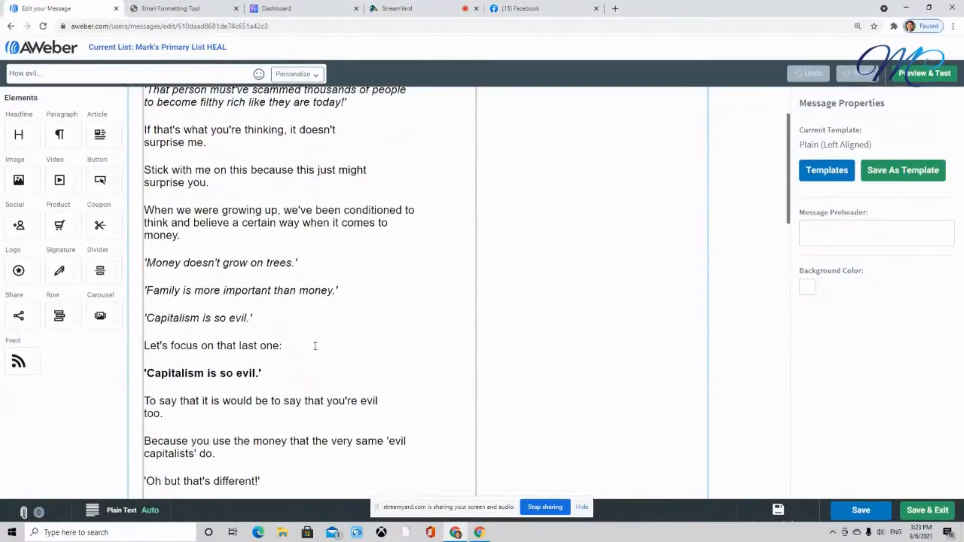
scroll(356, 327, down, 6)
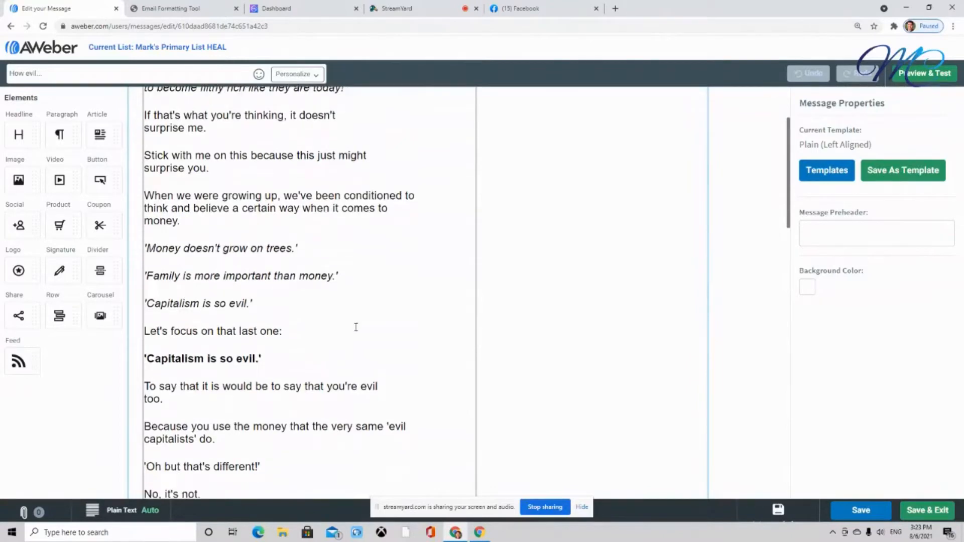
scroll(356, 327, down, 15)
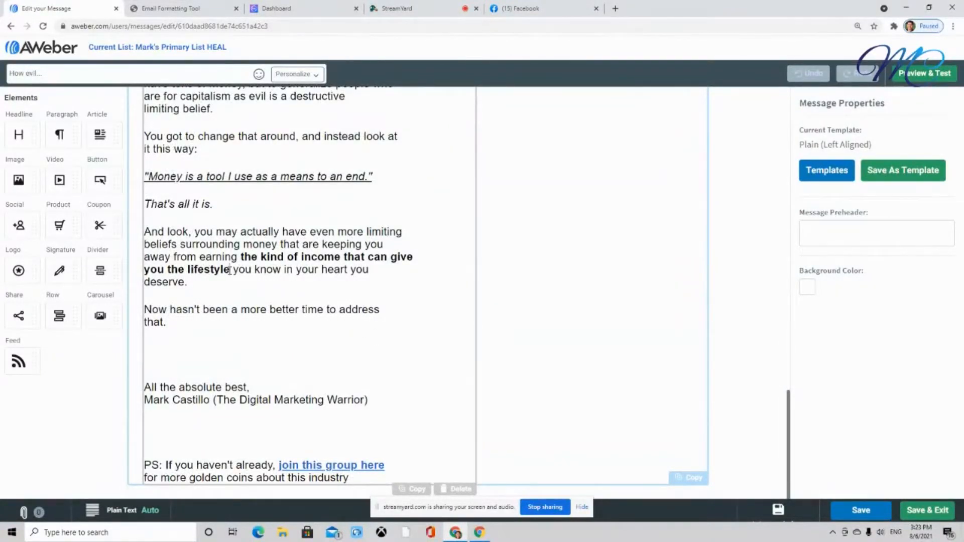
drag(230, 270, 240, 257)
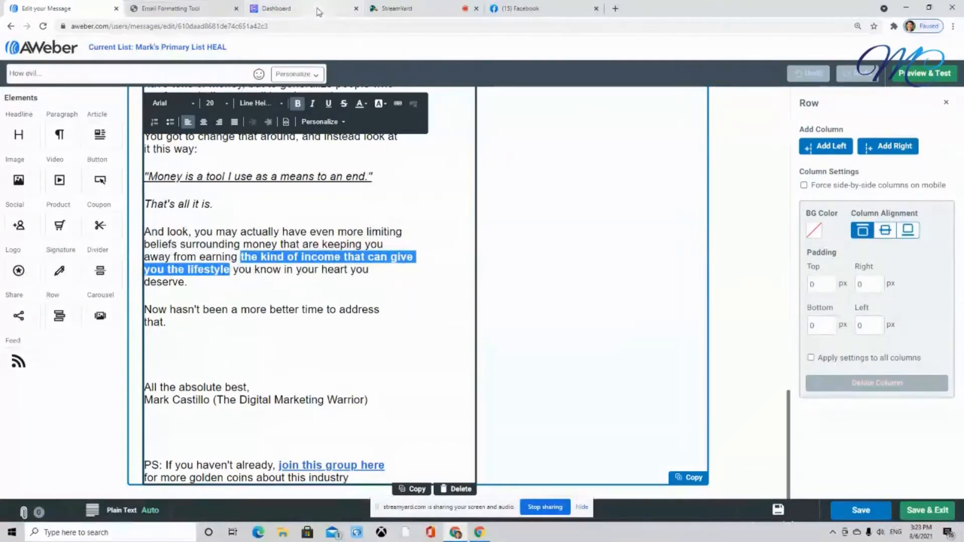
Copy the Capture Page 2 link from the heal dashboard tab and return to the message editor
mouse_move(317, 11)
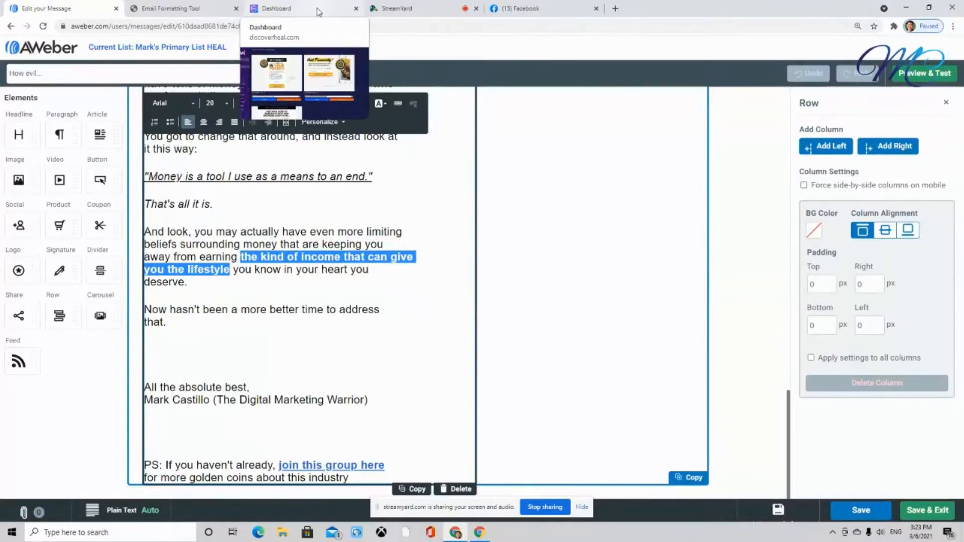
click(317, 12)
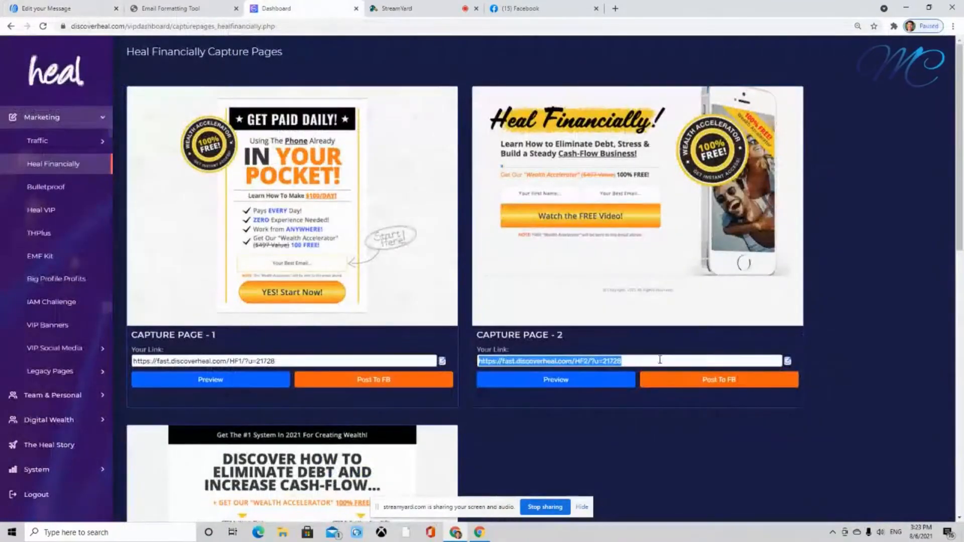
click(626, 437)
click(638, 360)
key(ctrl+c)
click(49, 7)
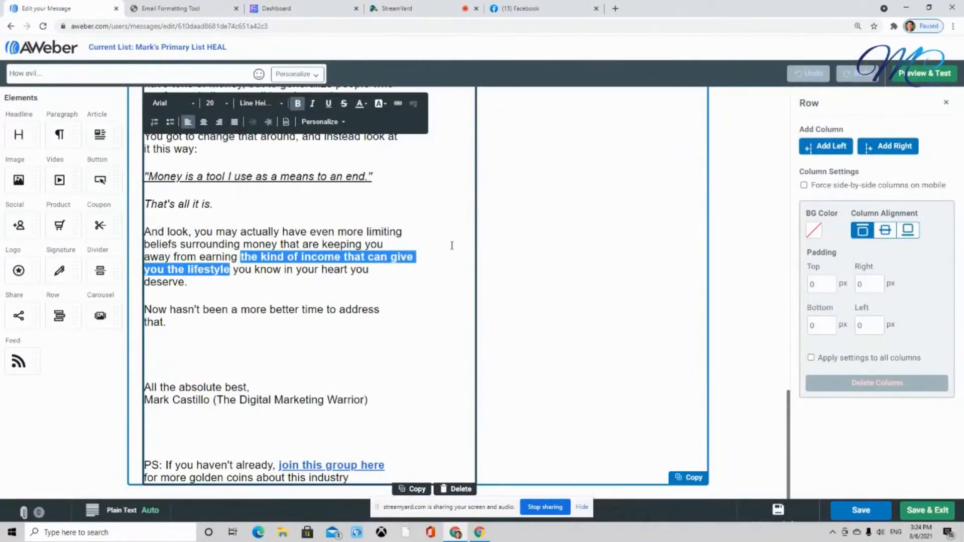
Link the selected phrase to the copied capture-page URL with "&tracking=872021" appended
key(ctrl+plus)
key(ctrl+plus)
key(ctrl+plus)
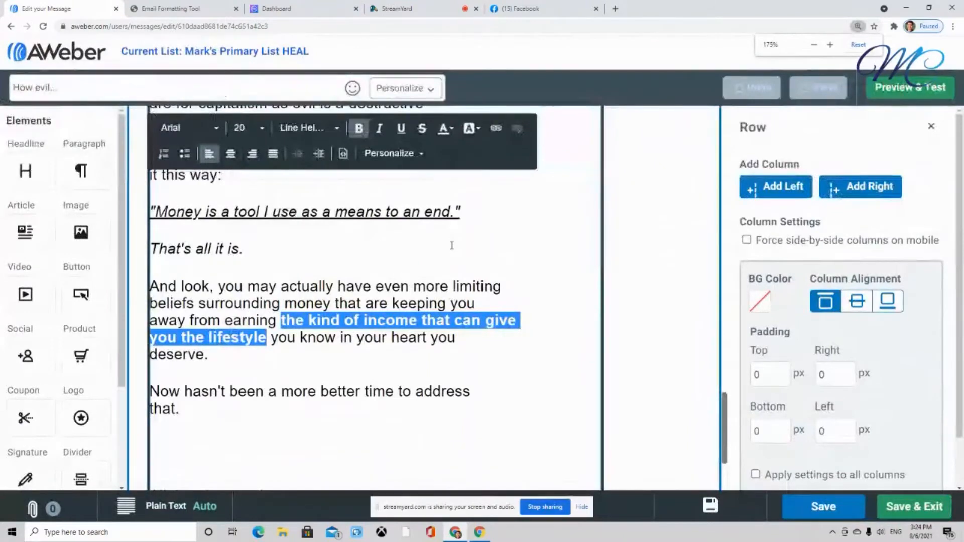
key(ctrl+plus)
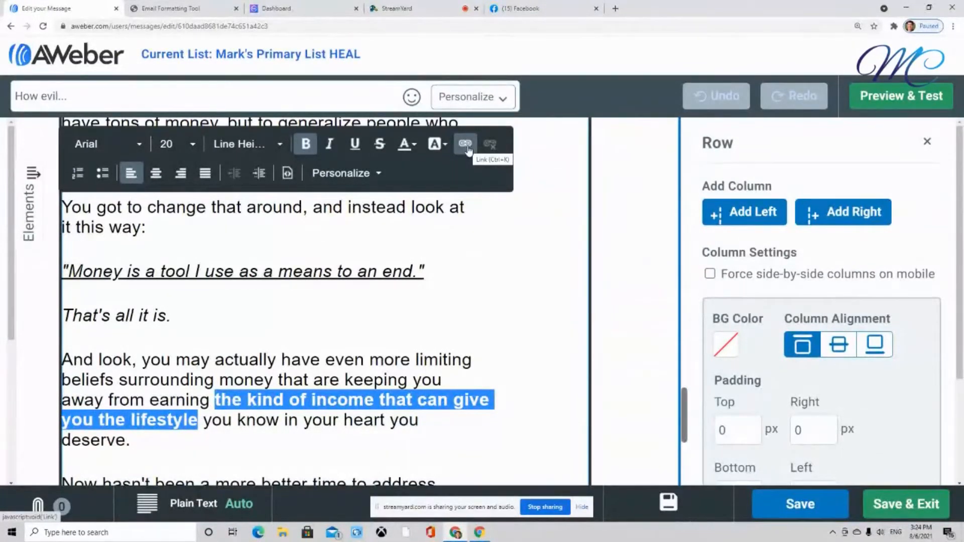
click(465, 144)
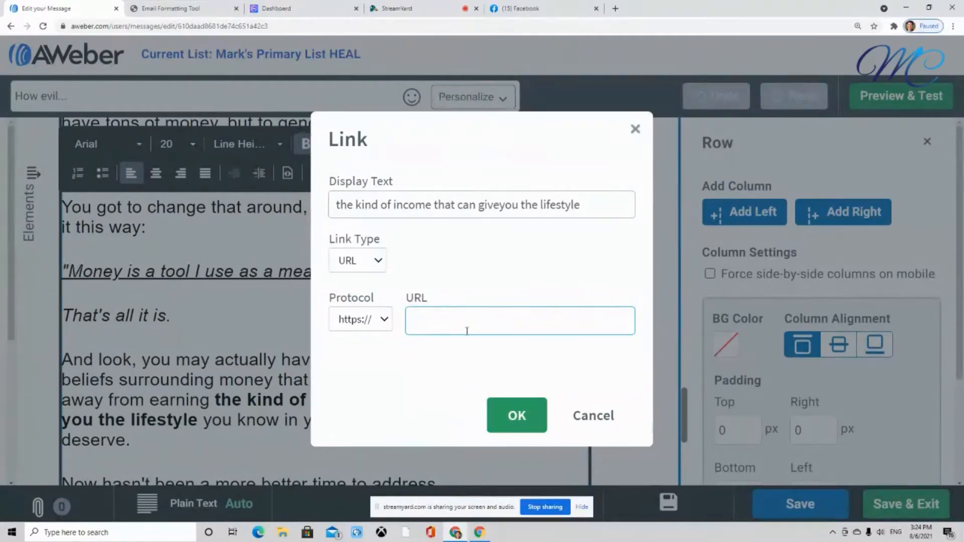
key(ctrl+v)
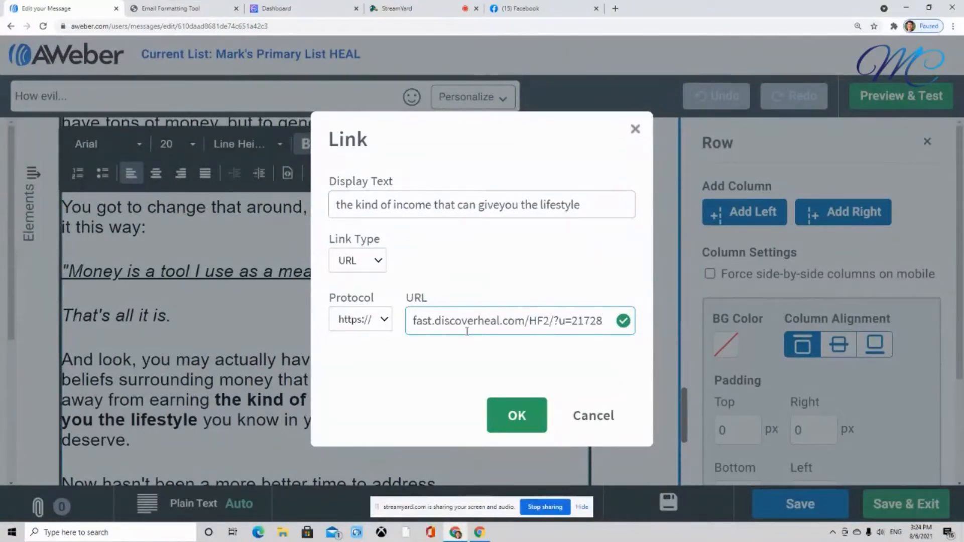
text(&tracking)
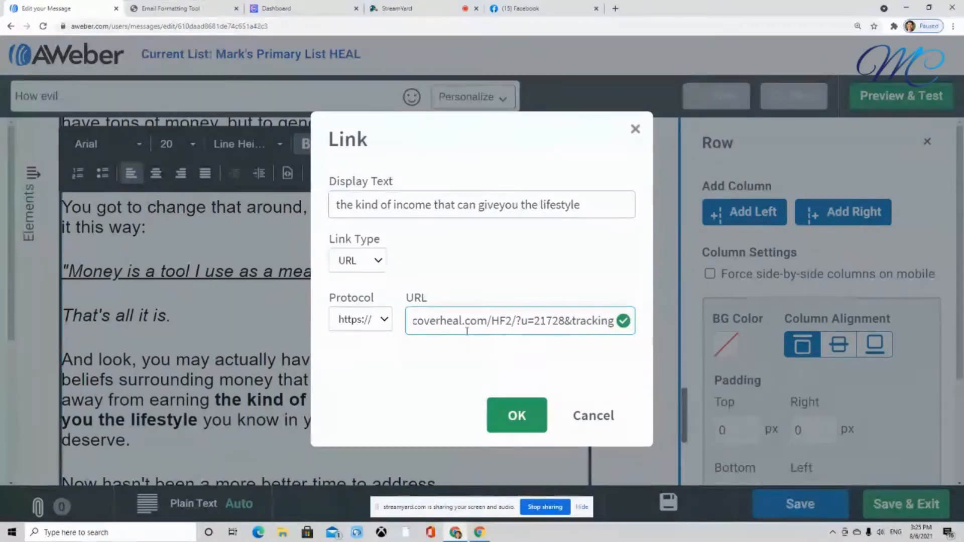
text(=8)
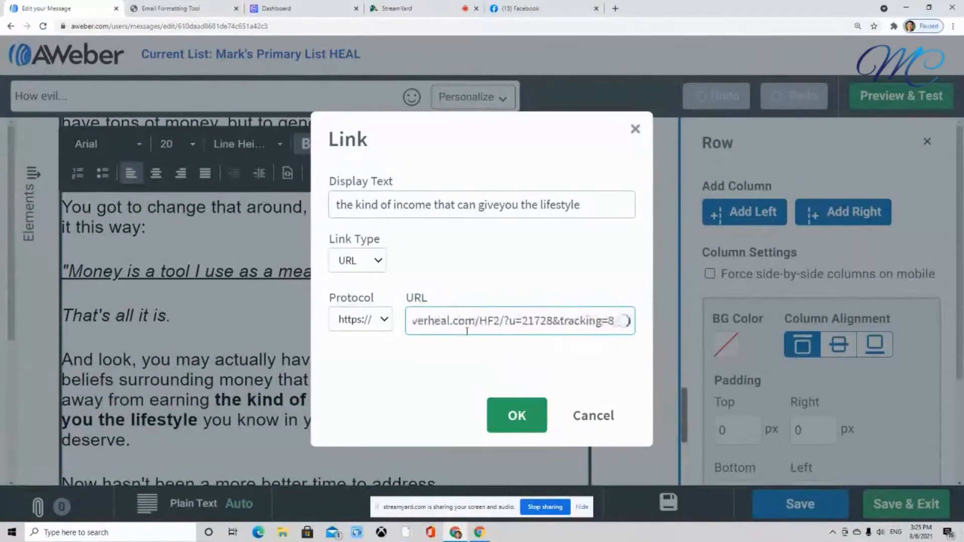
text(72021)
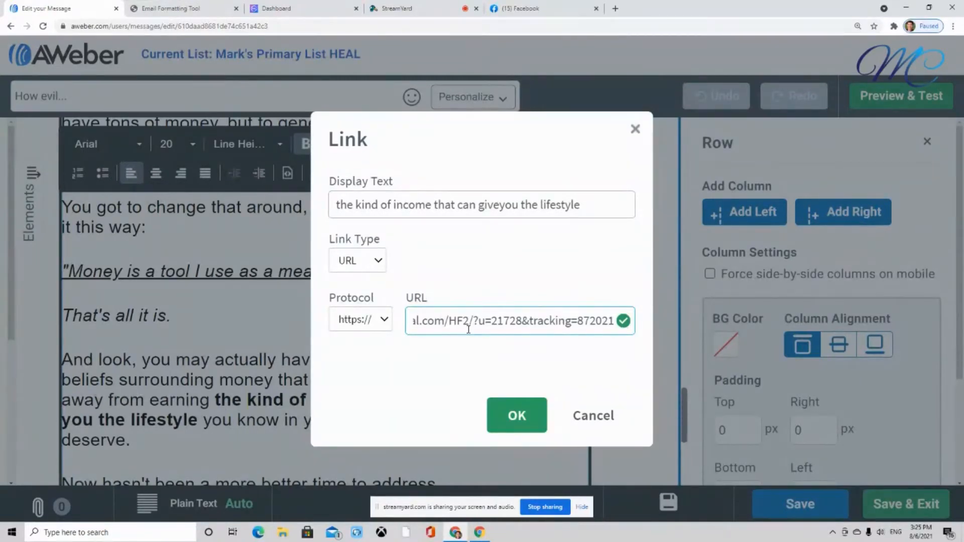
click(507, 416)
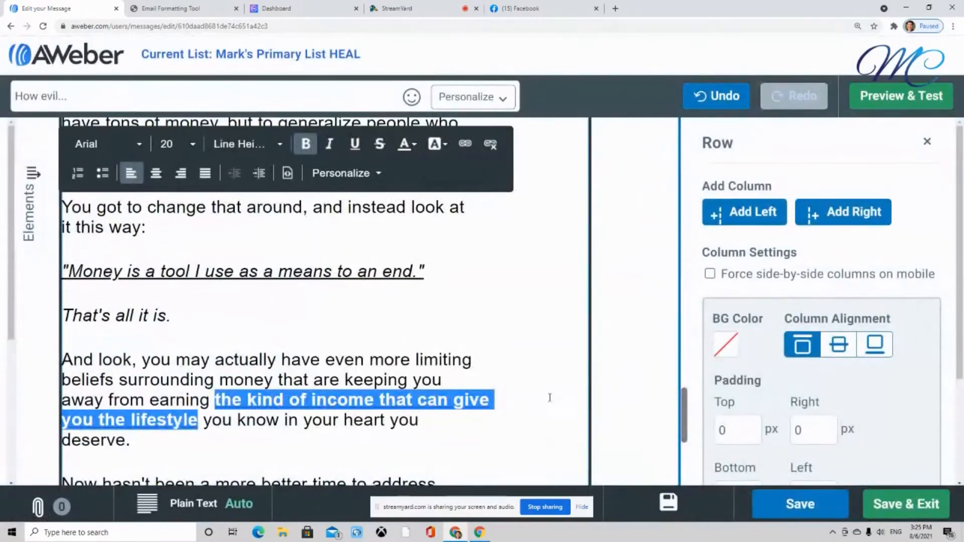
click(543, 394)
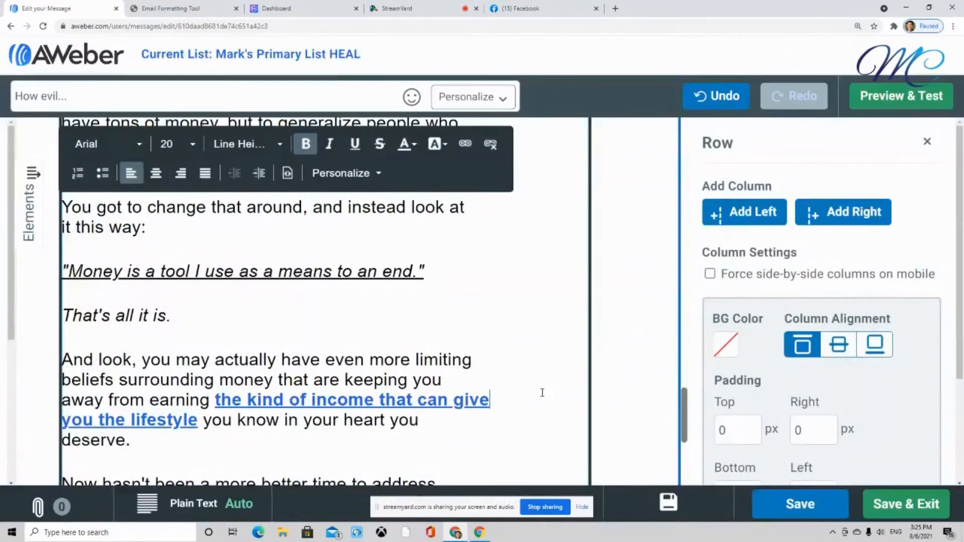
Open Preview & Test and review the linked phrase in the message preview
key(ctrl+minus)
key(ctrl+minus)
key(ctrl+minus)
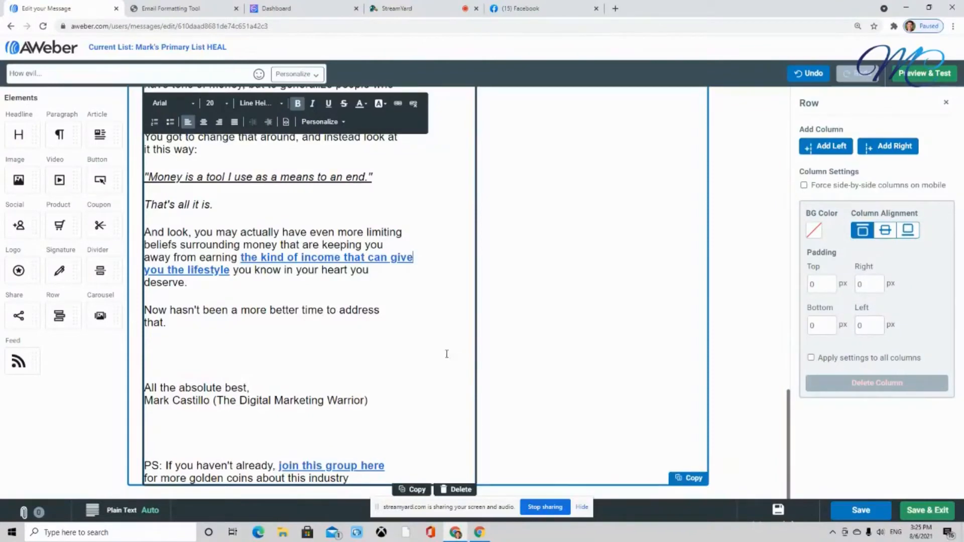
click(930, 78)
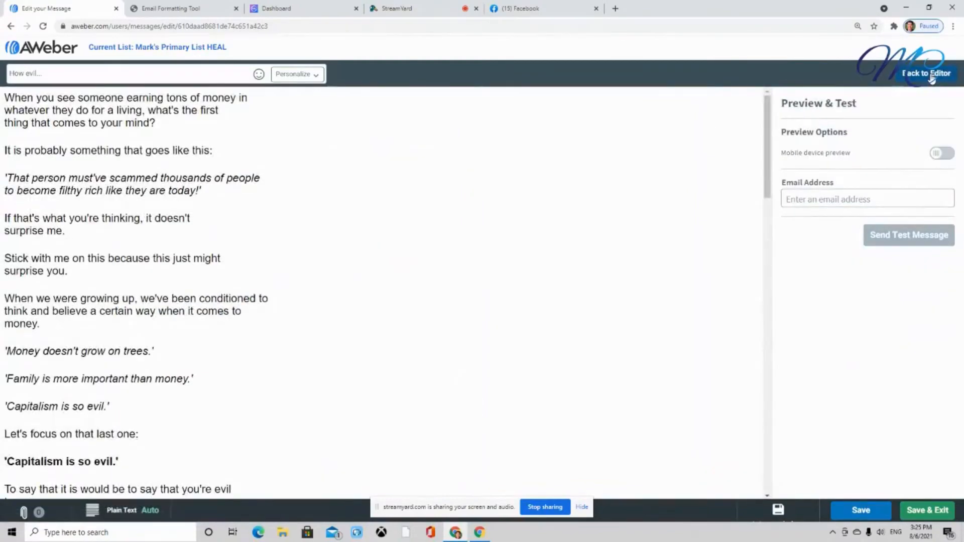
scroll(247, 281, down, 10)
scroll(248, 286, down, 12)
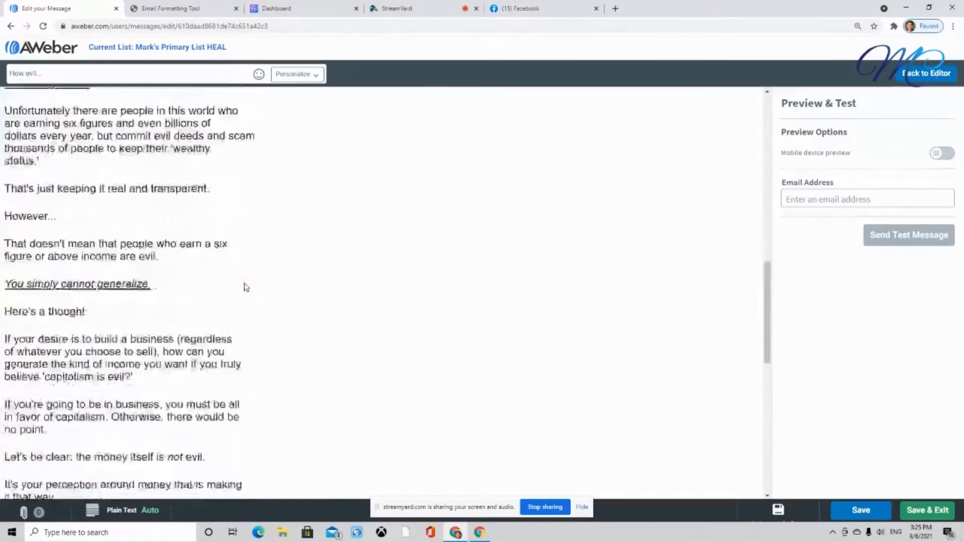
scroll(246, 288, down, 1)
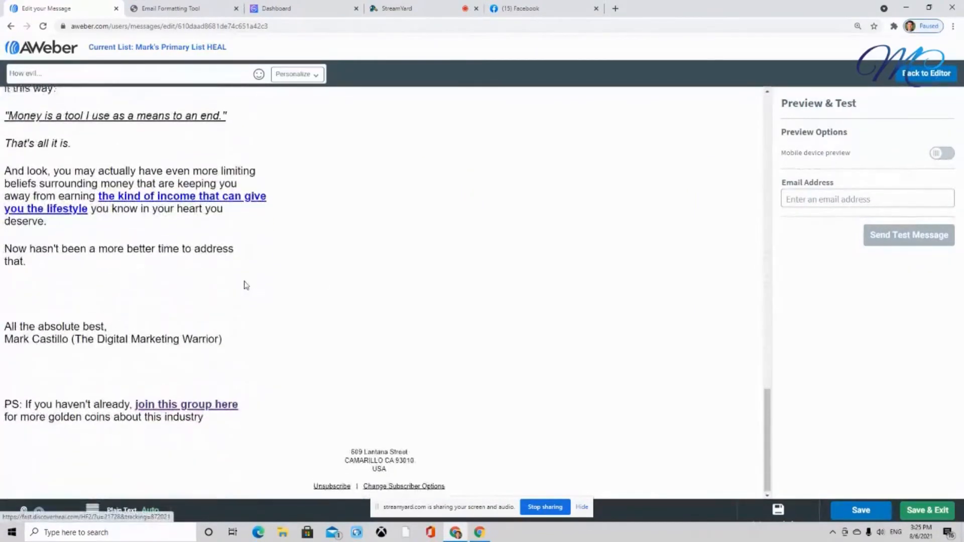
scroll(244, 294, up, 2)
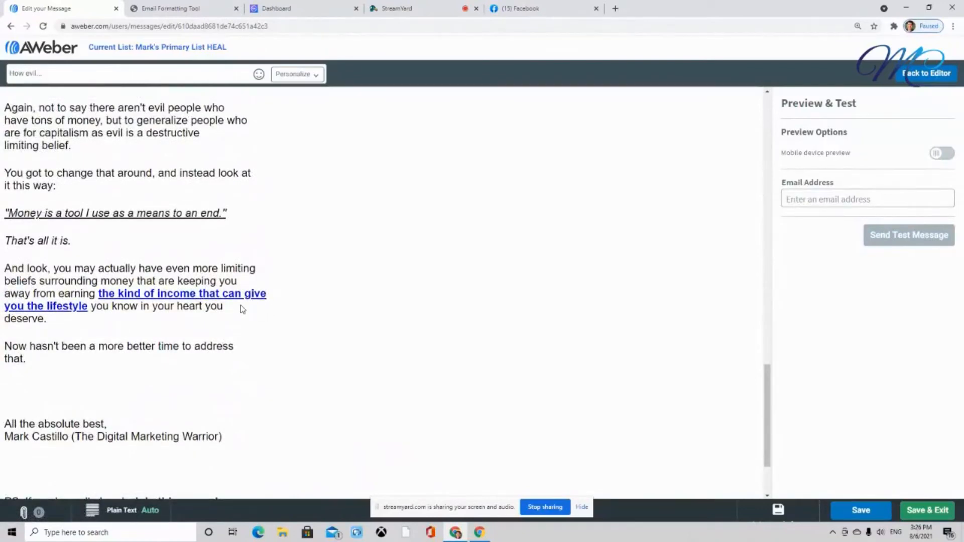
Test the new link from the preview, then return to the message editor
click(196, 294)
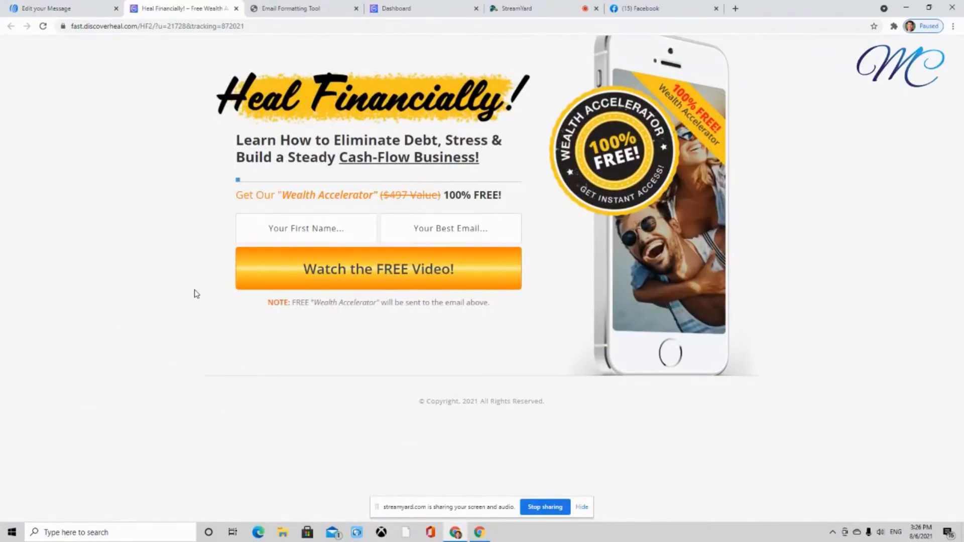
click(237, 8)
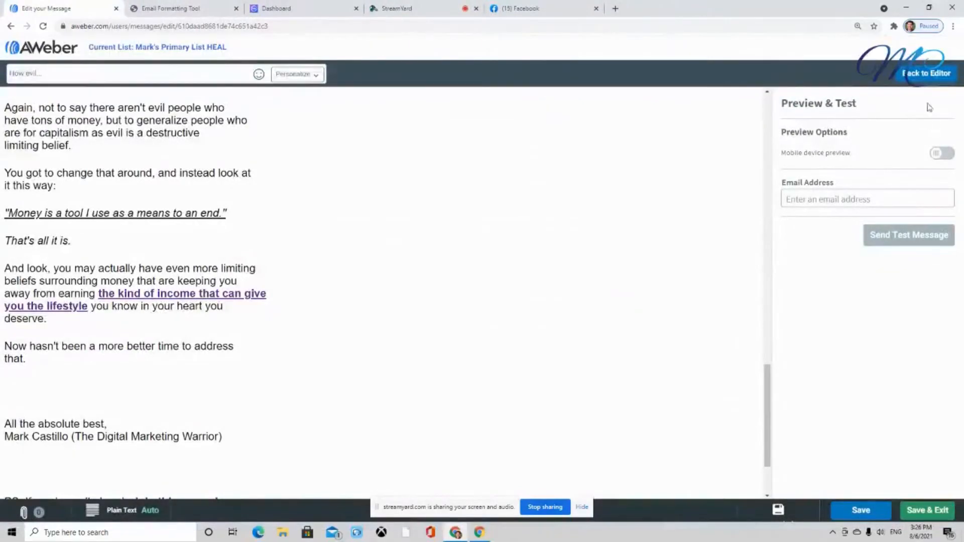
click(927, 73)
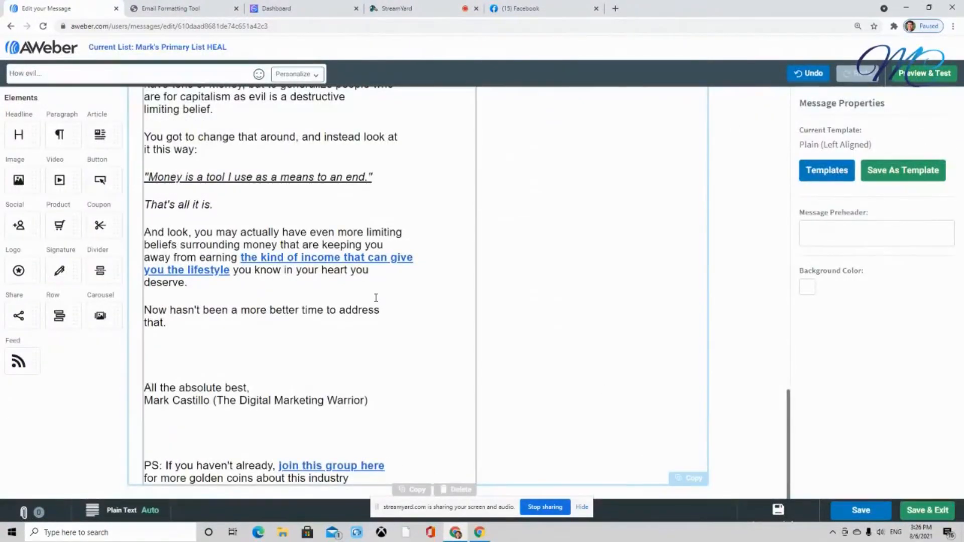